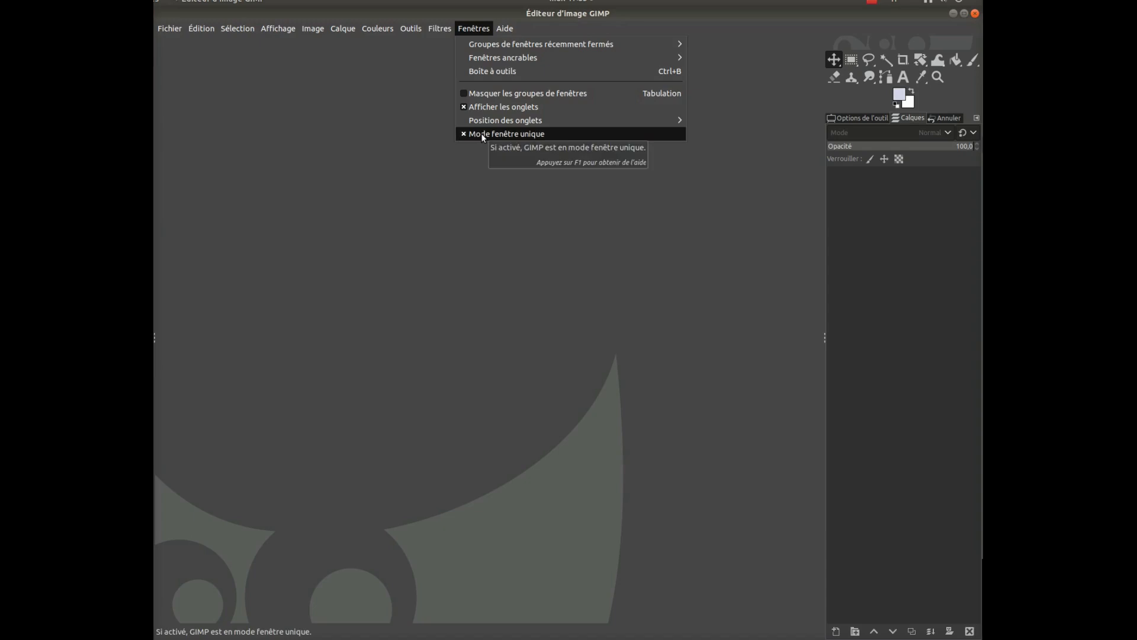
Review the tool options and the layers list, and bring up the undo history
click(543, 212)
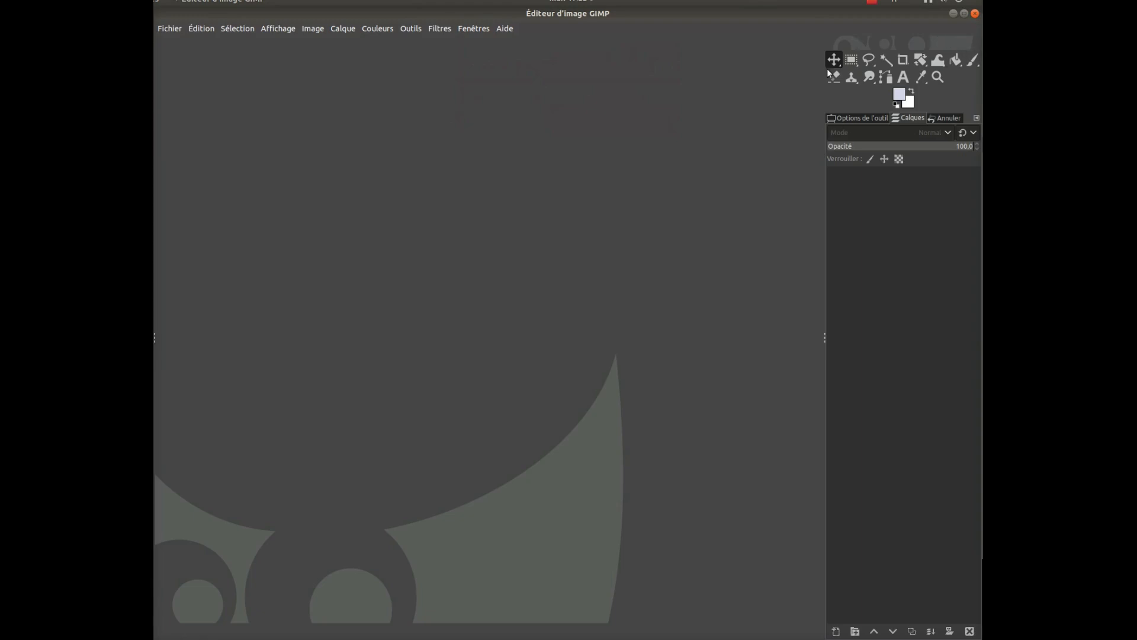
click(852, 120)
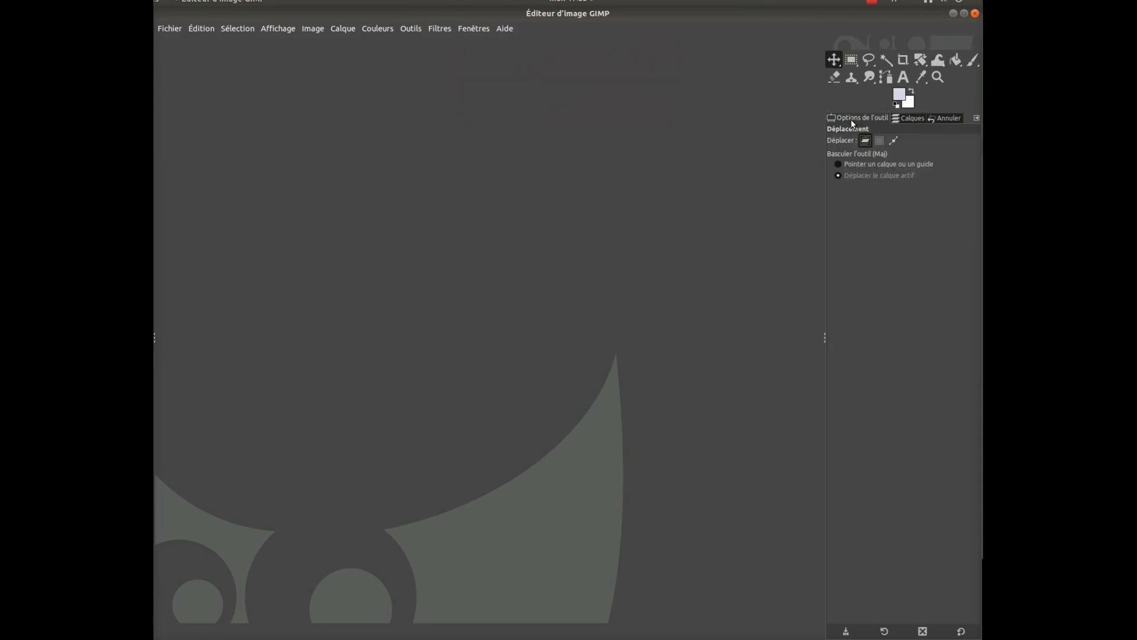
click(911, 119)
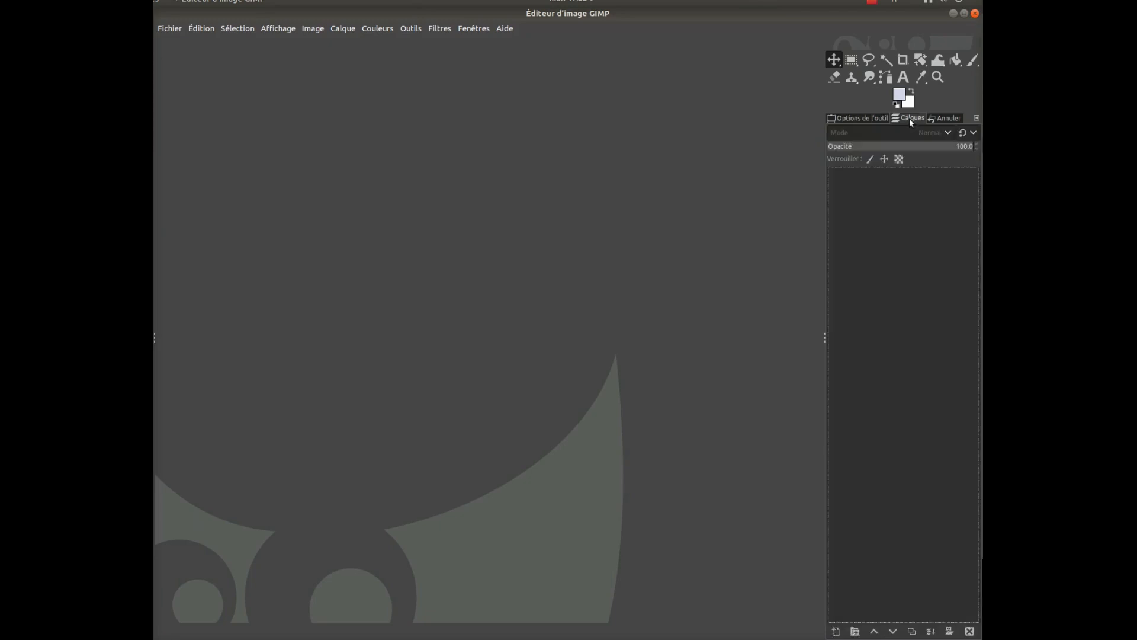
click(947, 118)
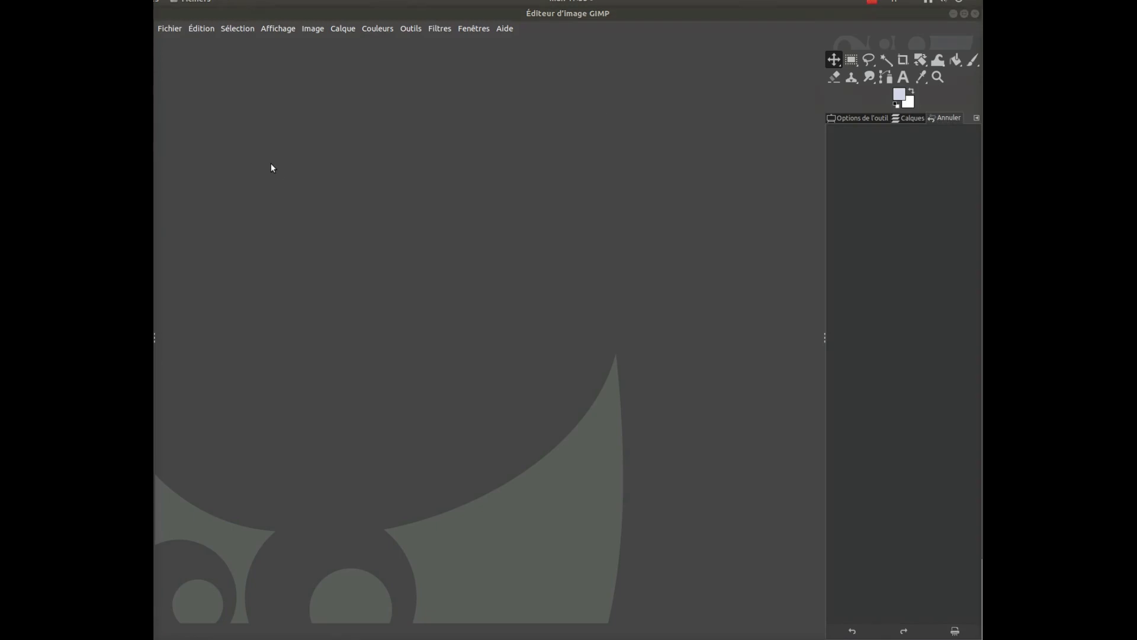
Open the photo 20180228_112834.jpg from the goodies_csbv folder inside Images
click(167, 29)
click(180, 73)
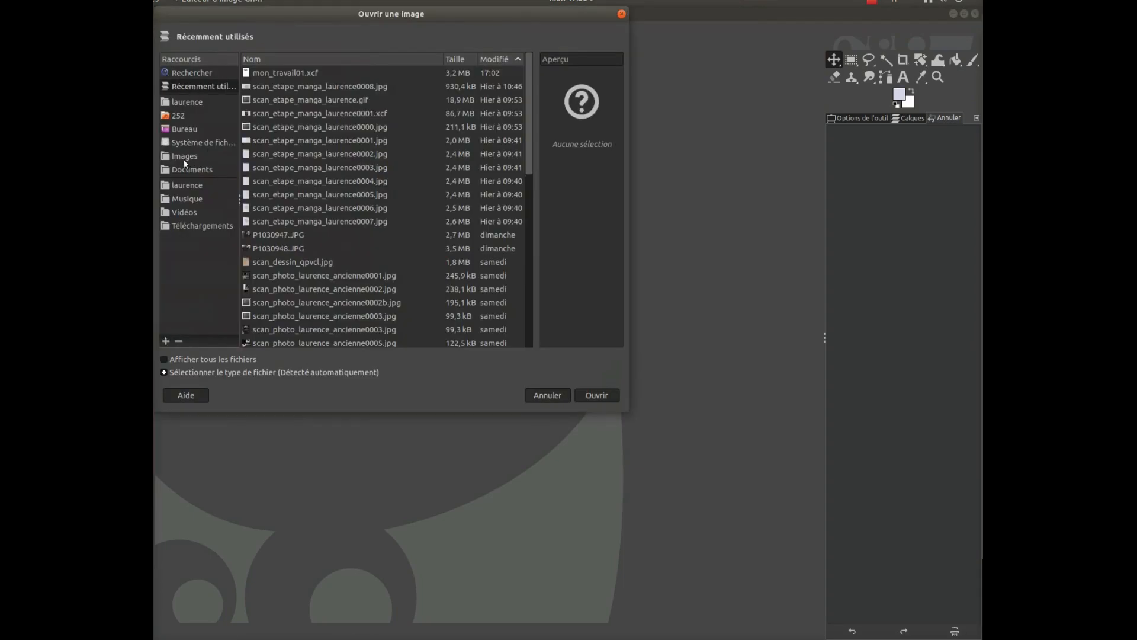
click(184, 157)
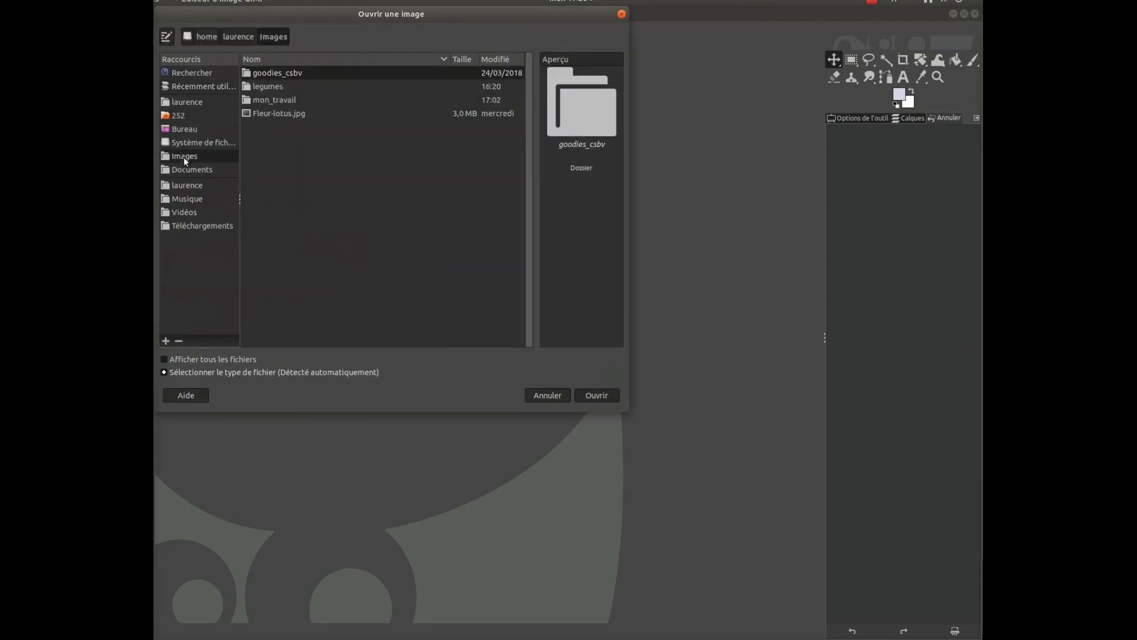
double_click(276, 74)
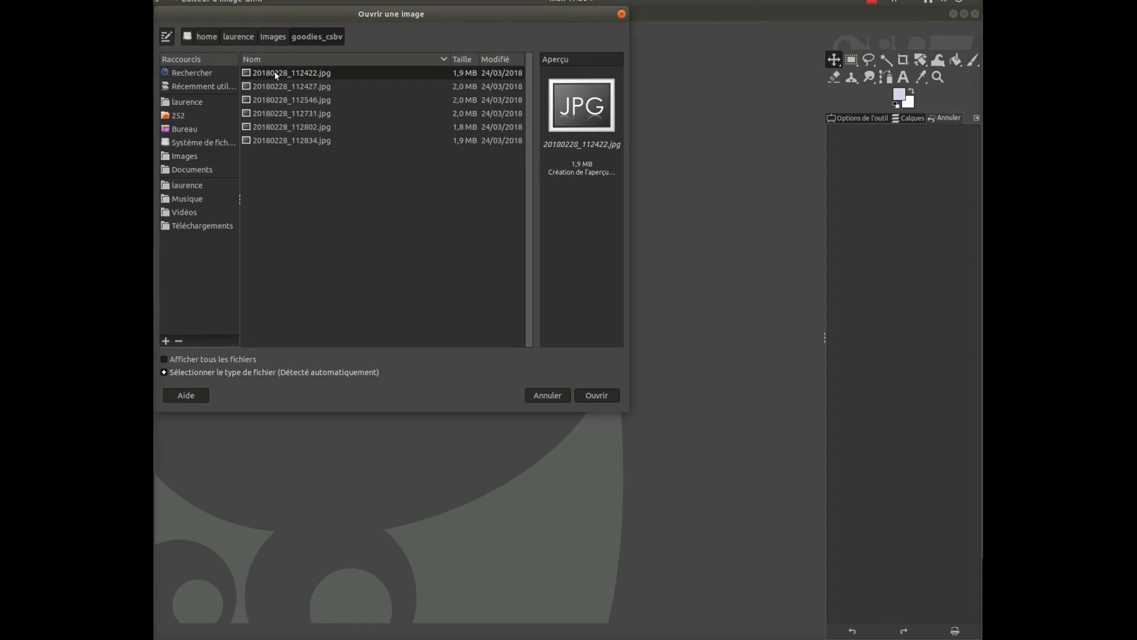
click(295, 141)
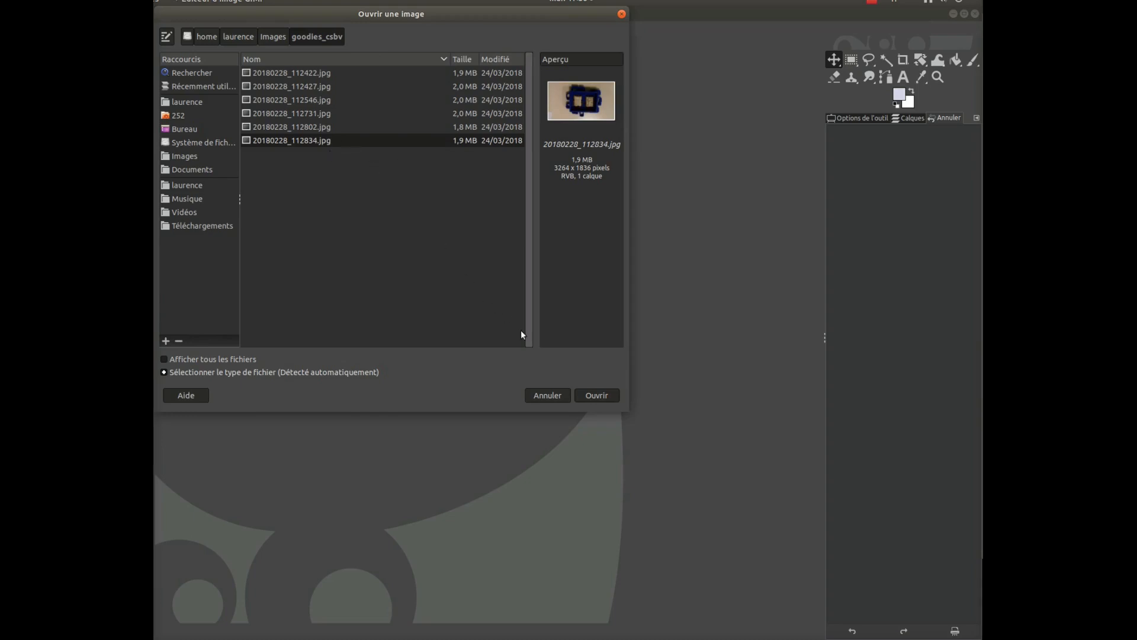
click(594, 395)
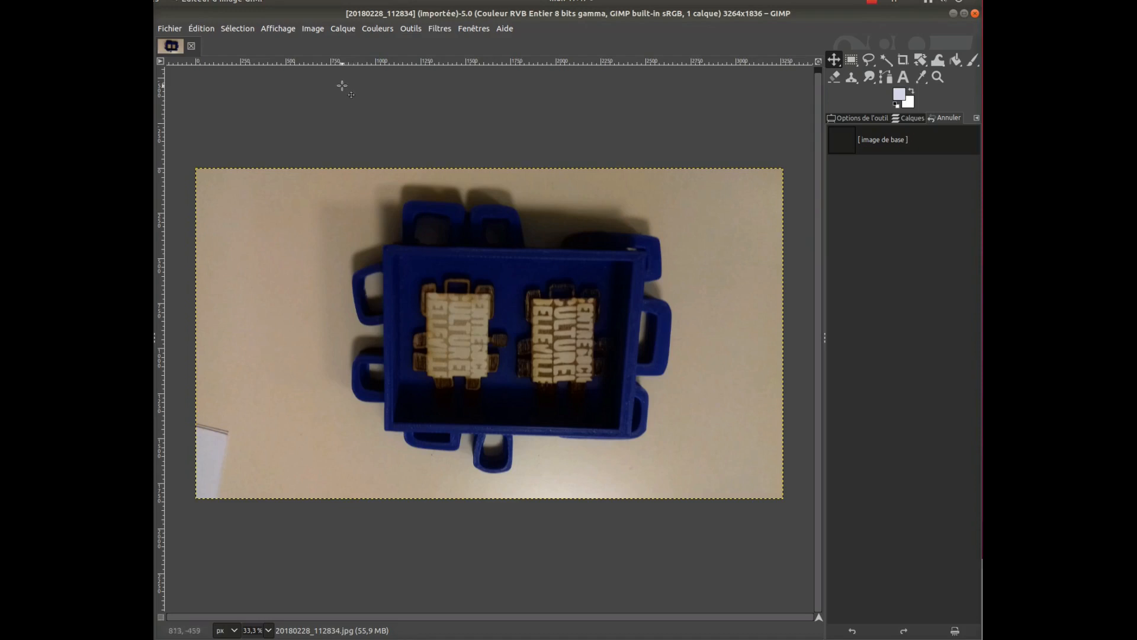
Rotate the whole image 90° counterclockwise
click(311, 30)
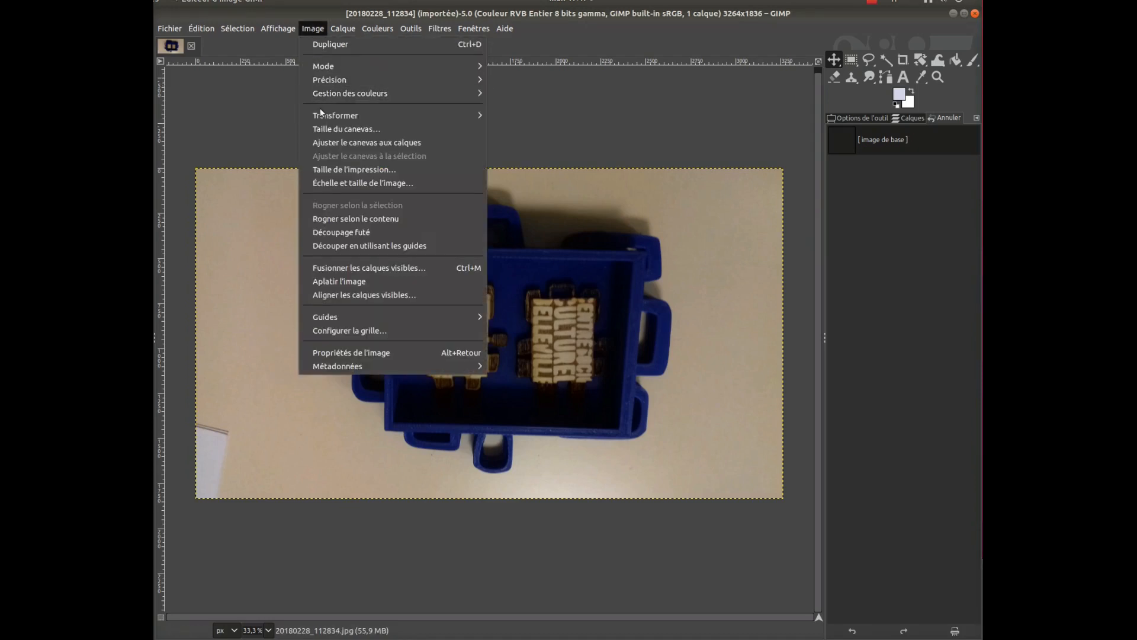
mouse_move(330, 116)
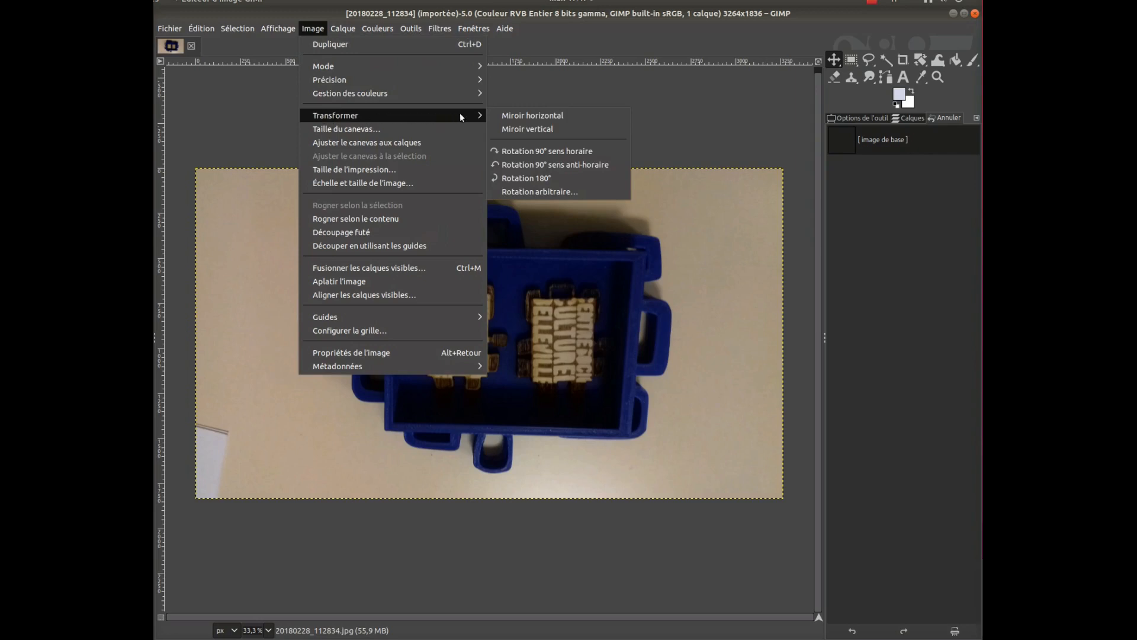
click(538, 166)
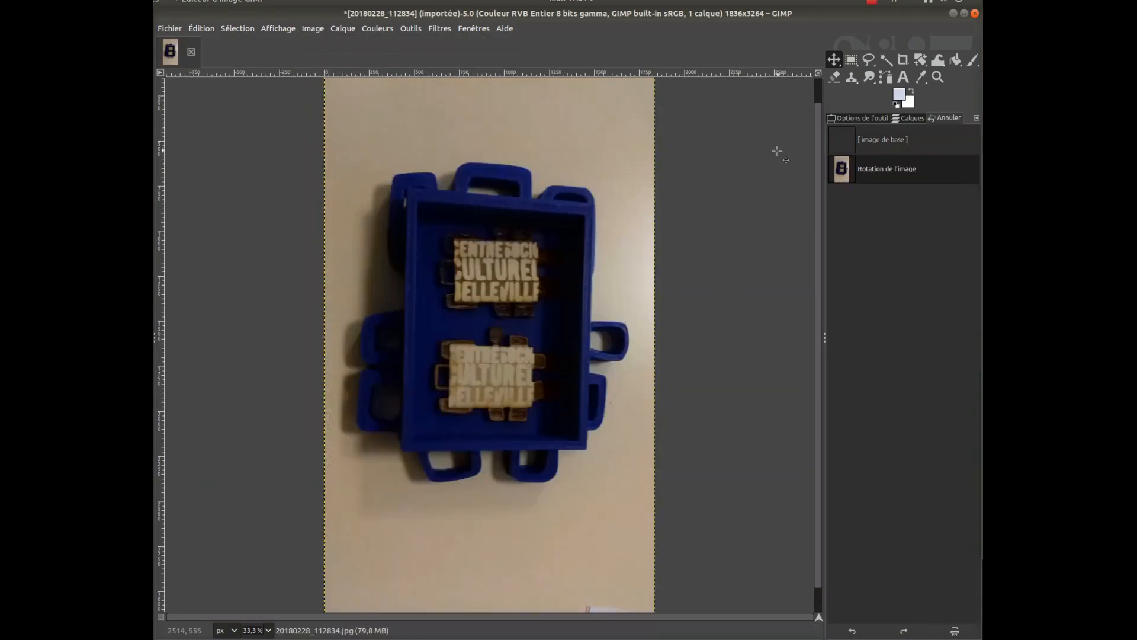
Turn off the fixed proportions of the Crop tool and draw a crop rectangle about 1581 × 2091 px around the blue box
click(904, 60)
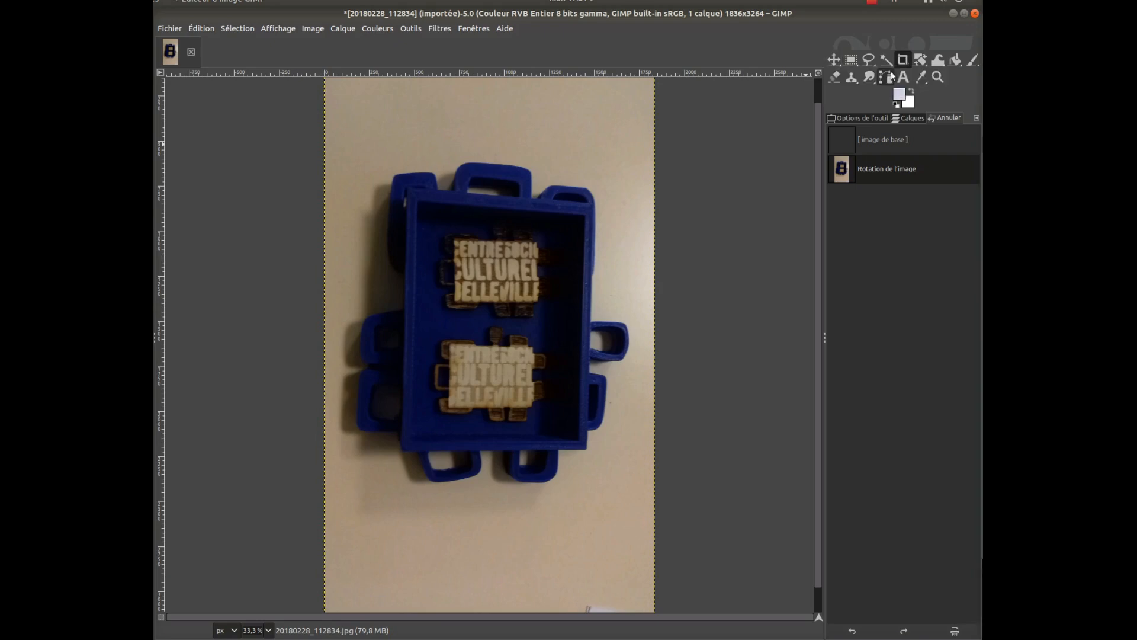
click(854, 118)
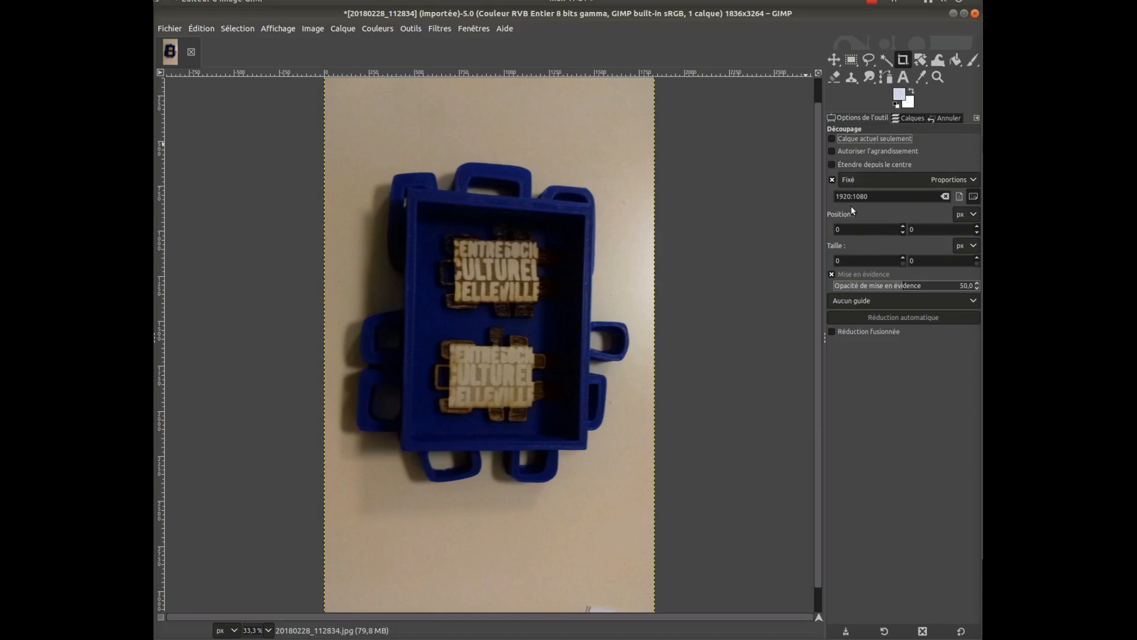
click(833, 179)
click(329, 132)
drag(330, 133, 612, 508)
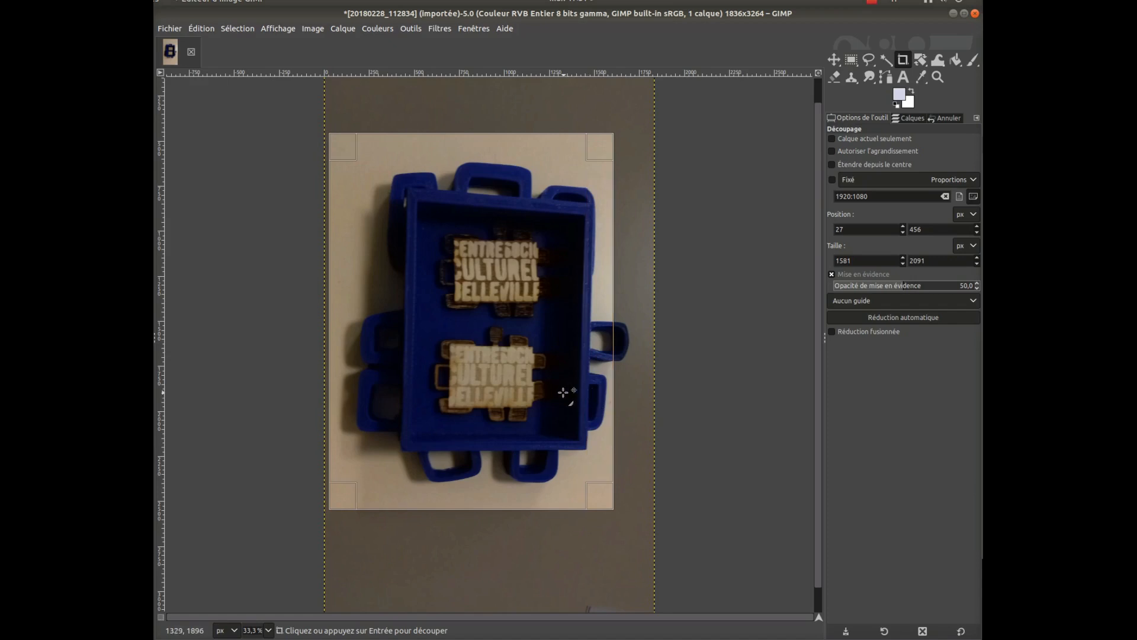
Adjust the crop rectangle's edges to about 1716 × 2058 px at position 39, 465, and crop the image to it
drag(601, 382, 626, 391)
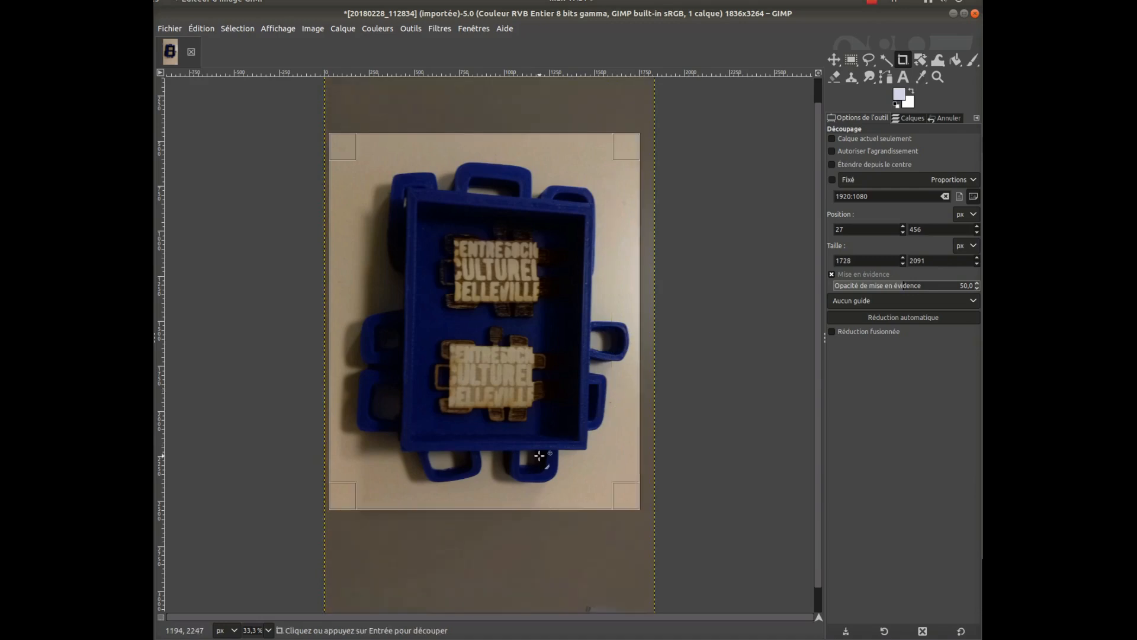
drag(502, 497, 503, 492)
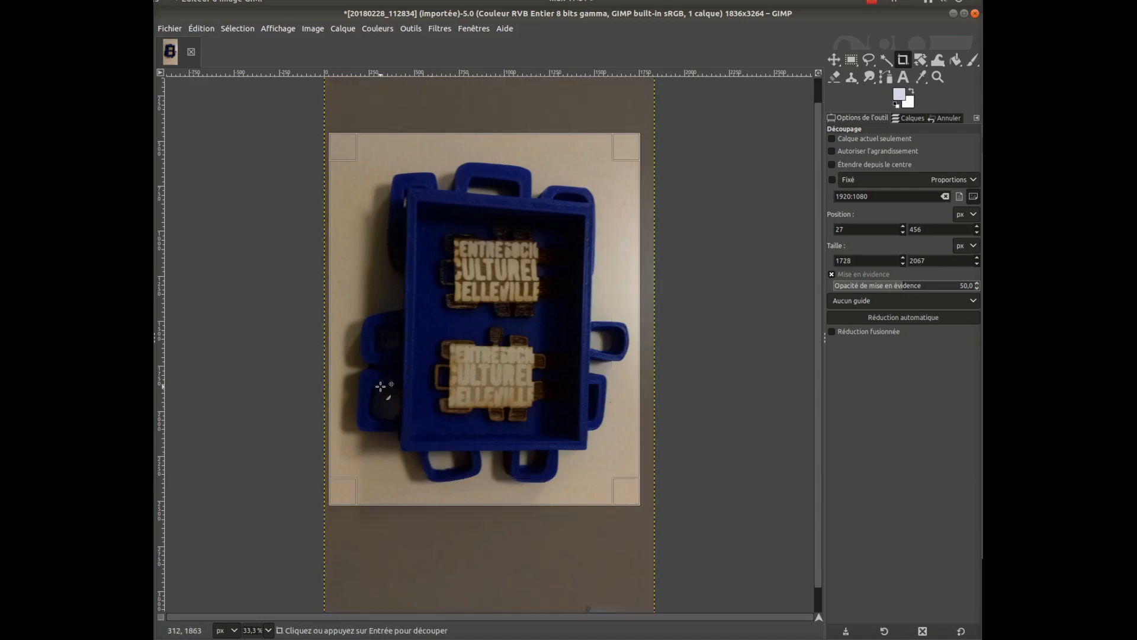
drag(334, 384, 337, 383)
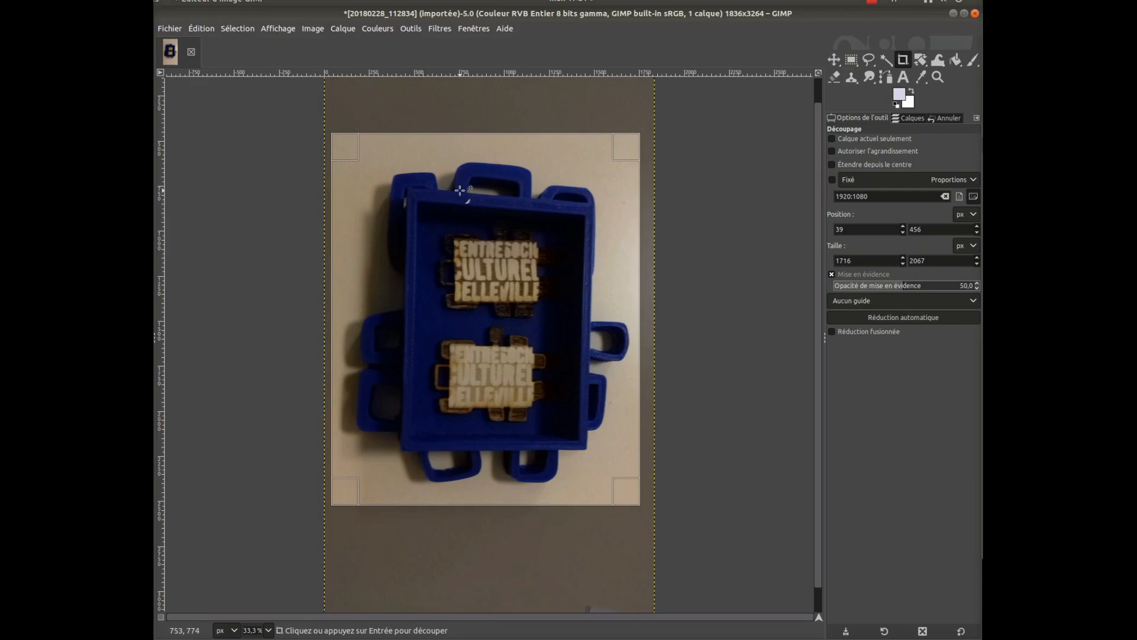
drag(489, 155, 488, 158)
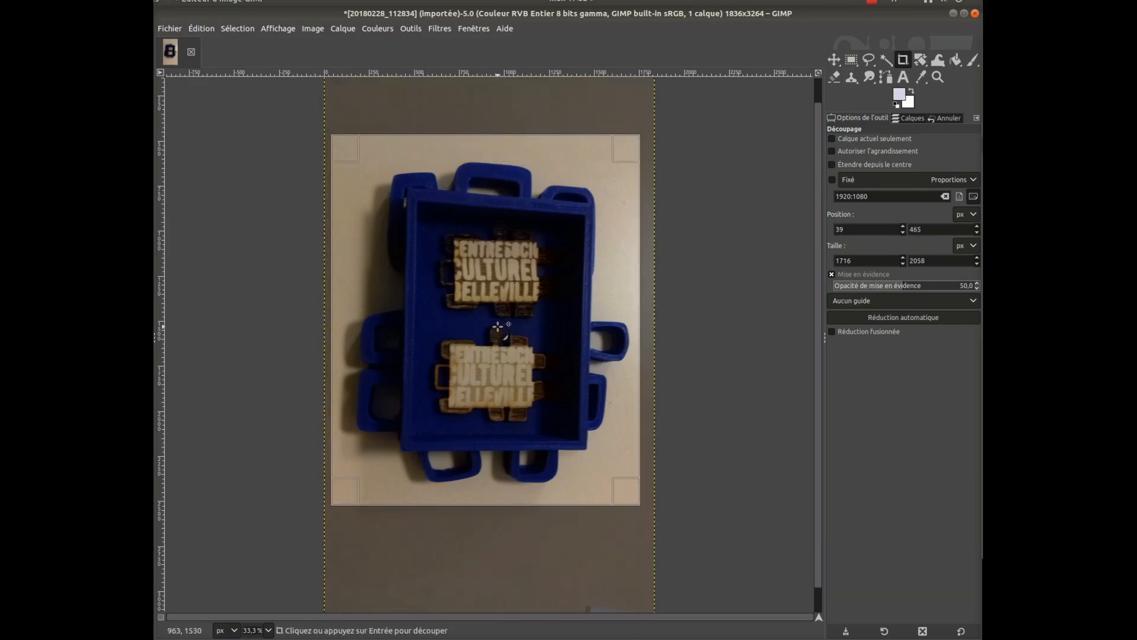
click(498, 326)
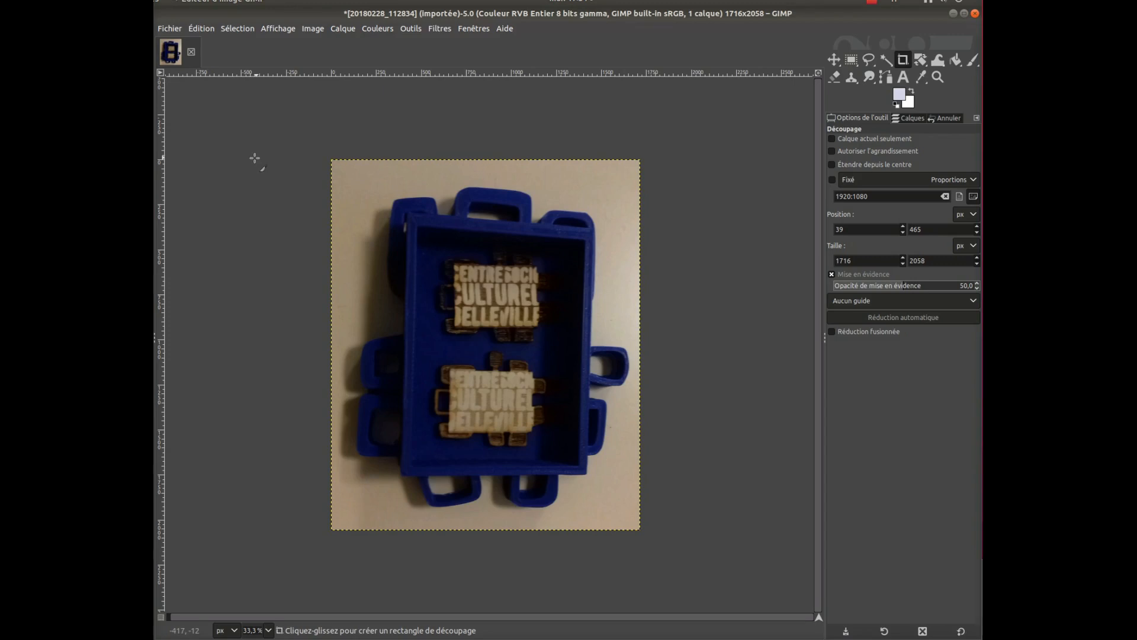
Export the cropped image as goodie_csbv.jpg into the goodies_csbv folder at JPEG quality 100
click(171, 29)
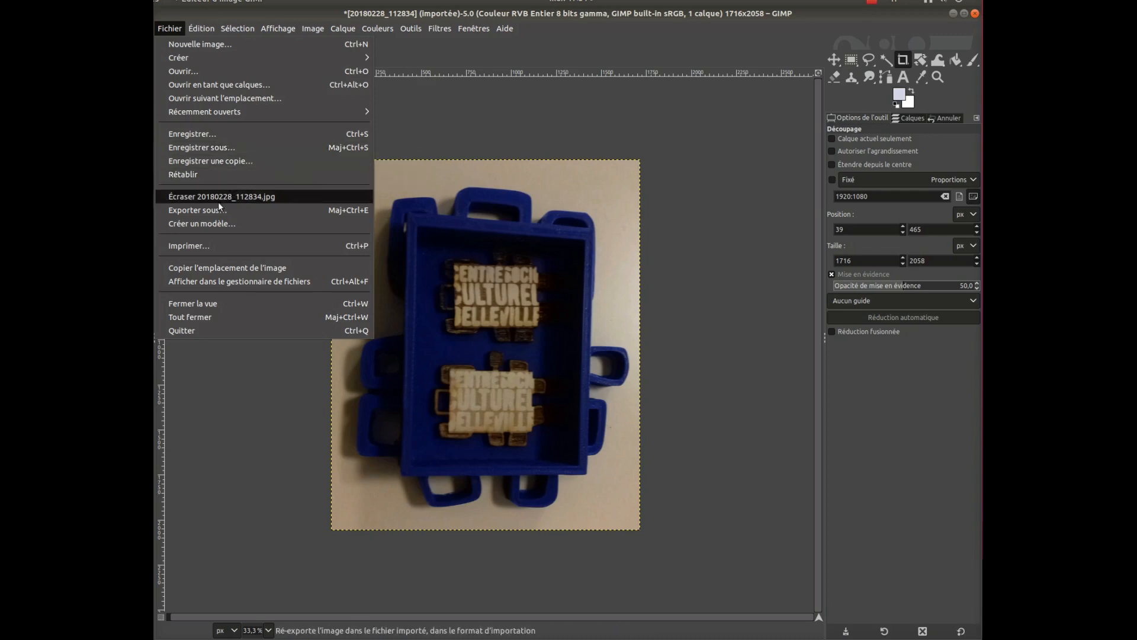
click(206, 217)
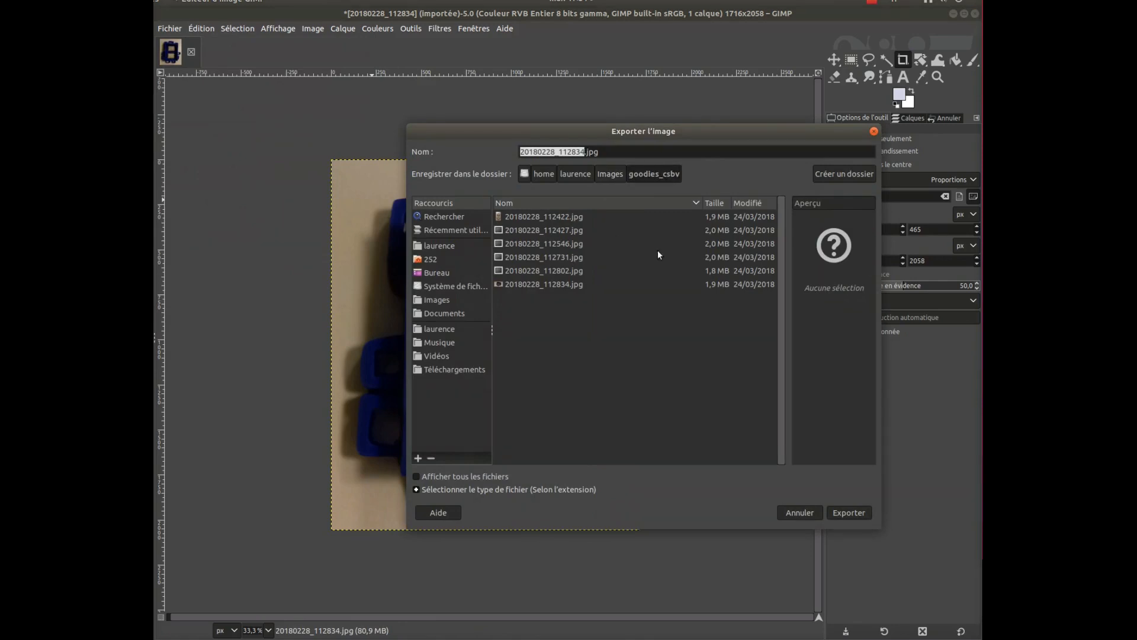
click(583, 152)
drag(583, 151, 505, 153)
text(goodiu)
key(BackSpace)
text(e_csbv)
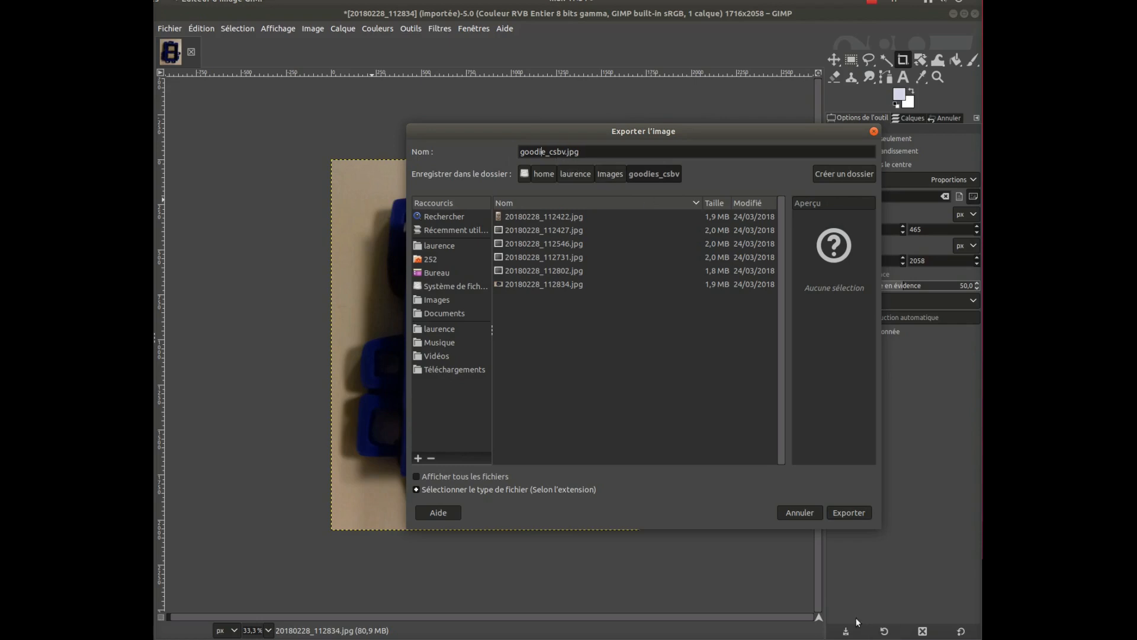
click(849, 513)
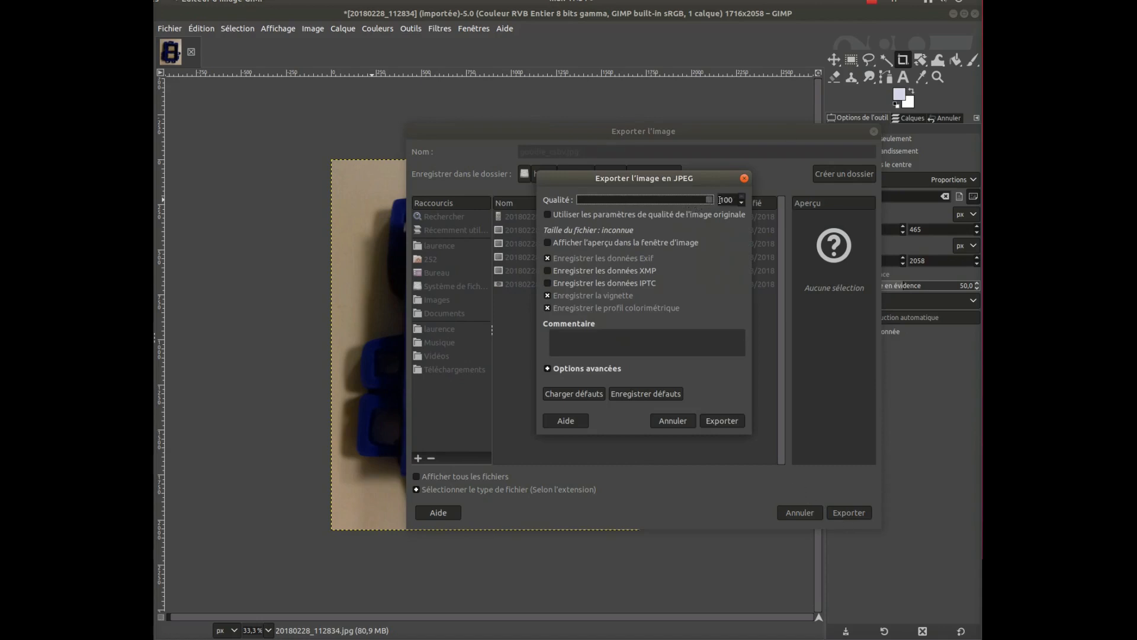
click(722, 421)
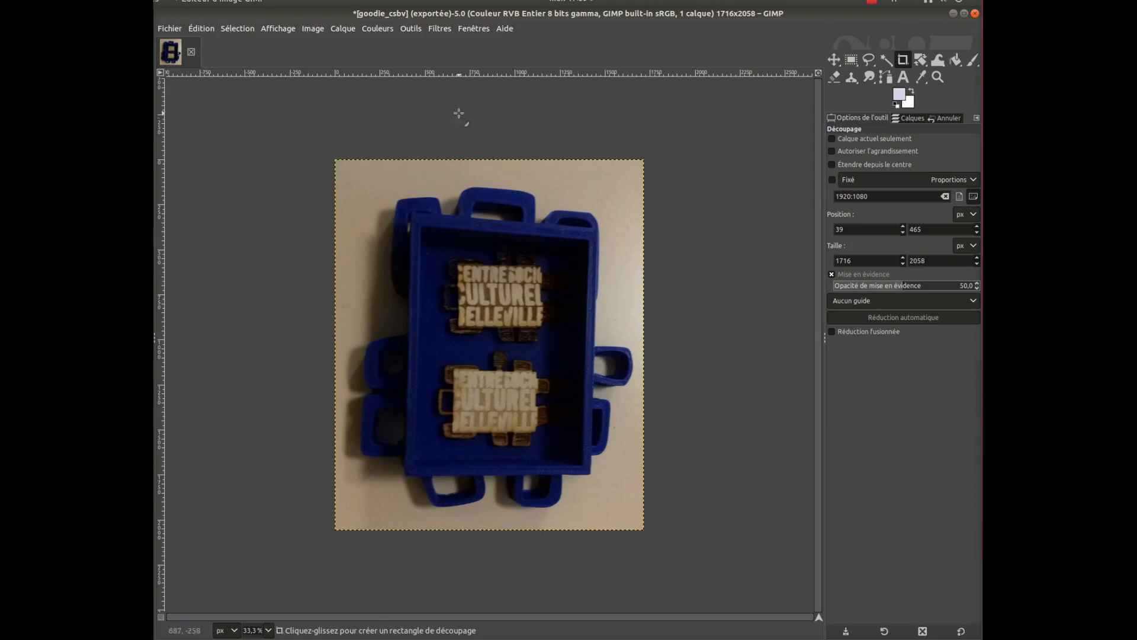
Start a Brightness-Contrast adjustment with the dialog moved beside the photo, setting brightness to 35 and contrast to 9
click(380, 27)
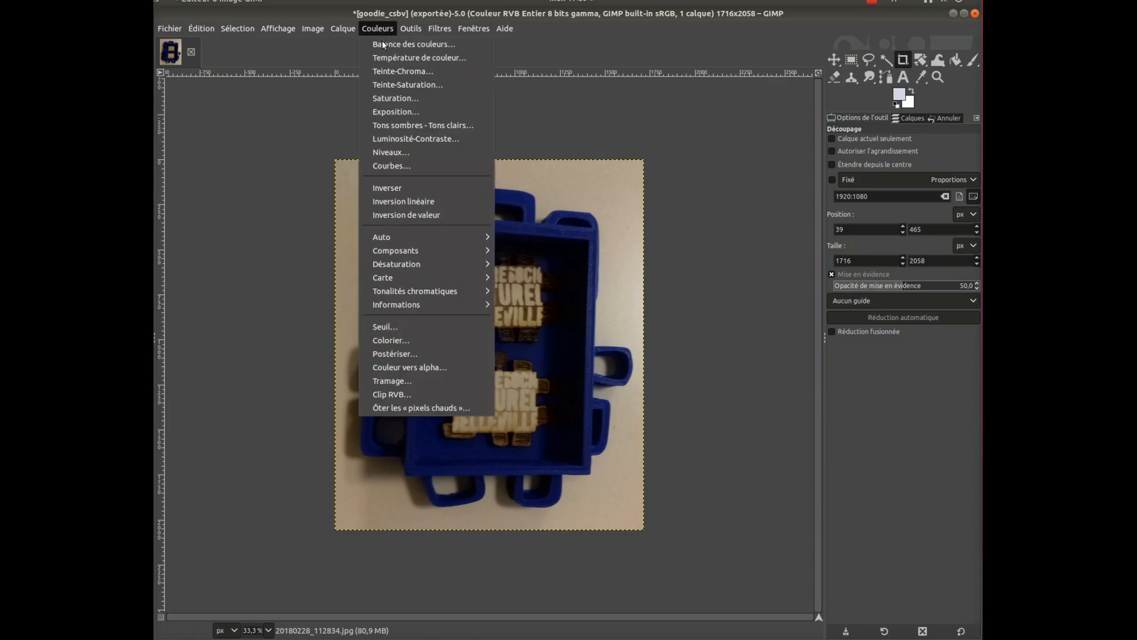
click(399, 139)
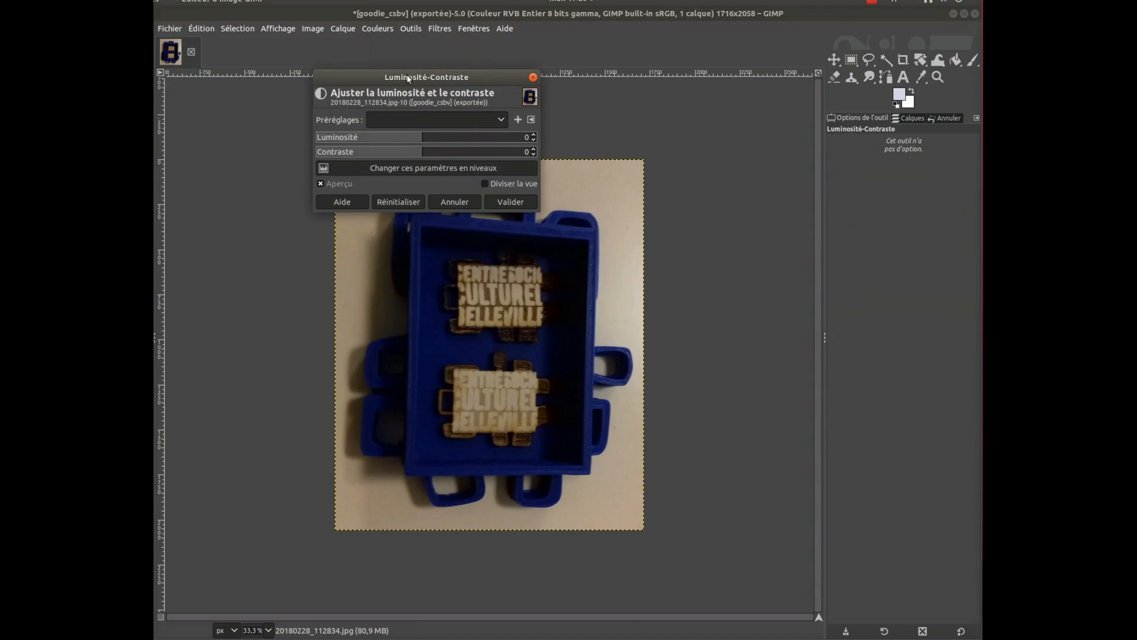
drag(407, 77, 754, 187)
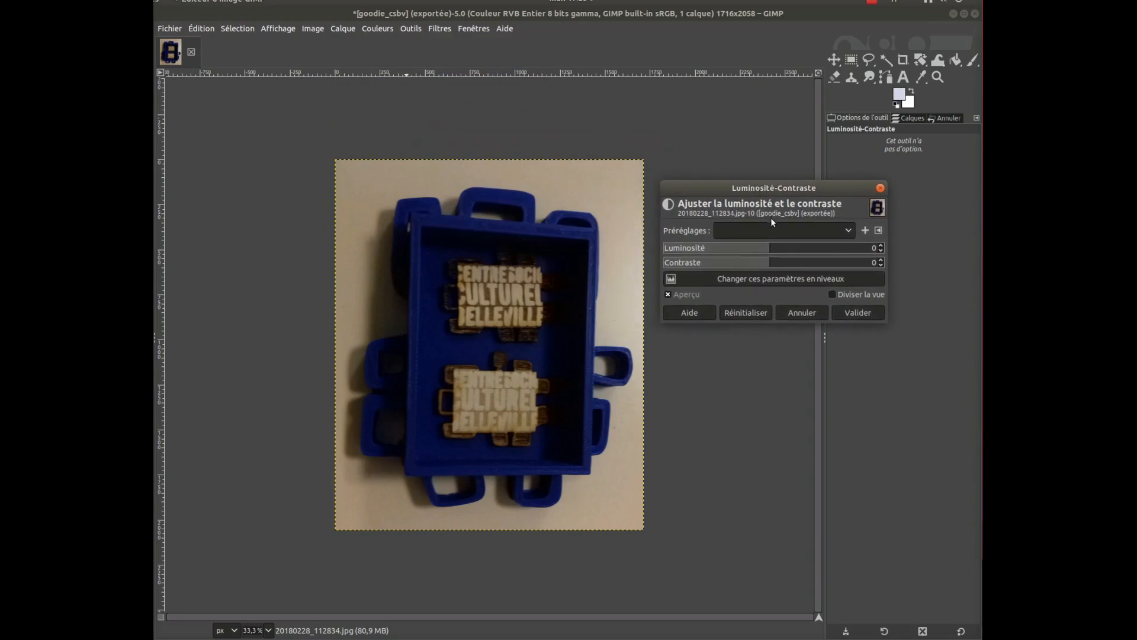
click(770, 249)
drag(770, 251, 800, 256)
click(772, 266)
click(777, 268)
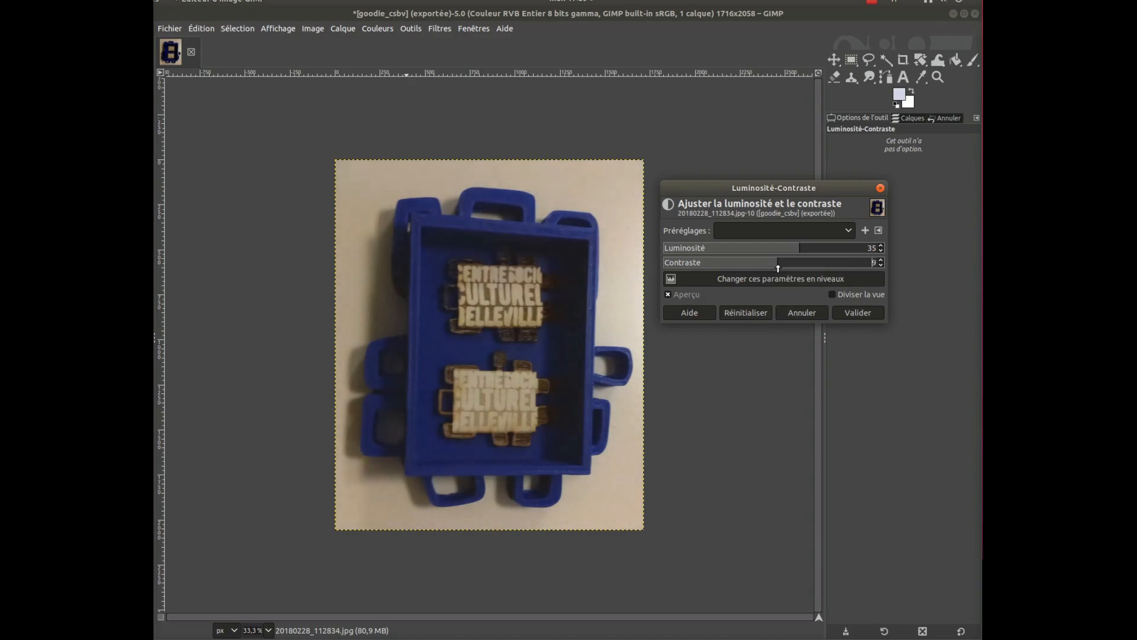
Raise the brightness and contrast slightly further and apply the adjustment to the photo
click(798, 254)
drag(798, 254, 802, 254)
drag(778, 265, 778, 265)
click(859, 314)
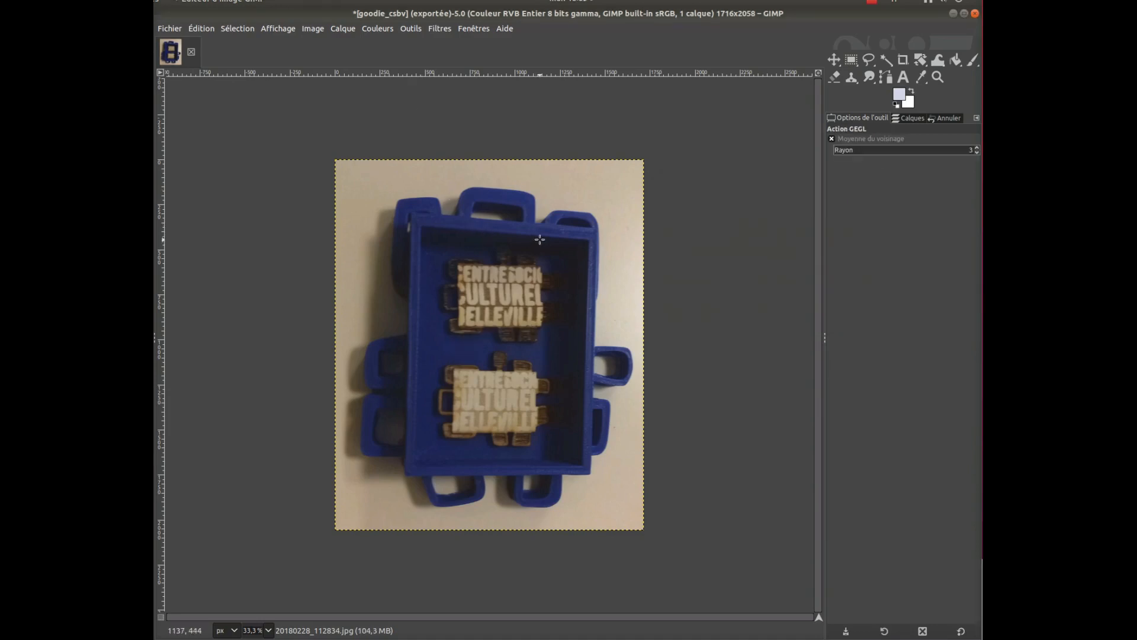
Sharpen the photo with the Renforcer la netteté filter at radius 3, amount 0.5 and threshold 0
click(441, 30)
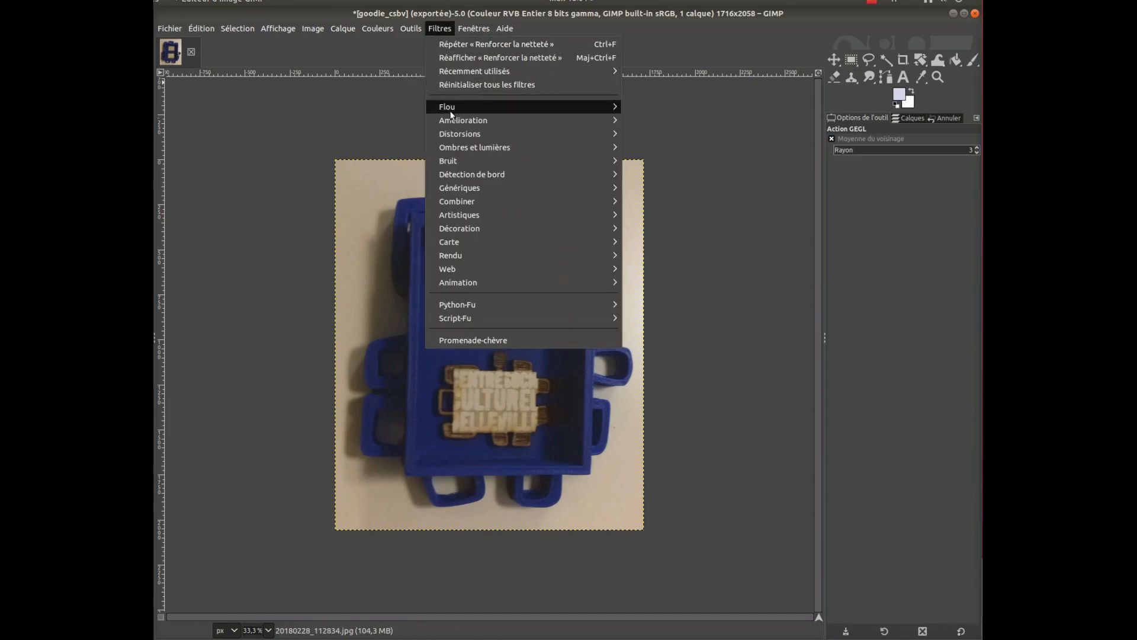
mouse_move(453, 122)
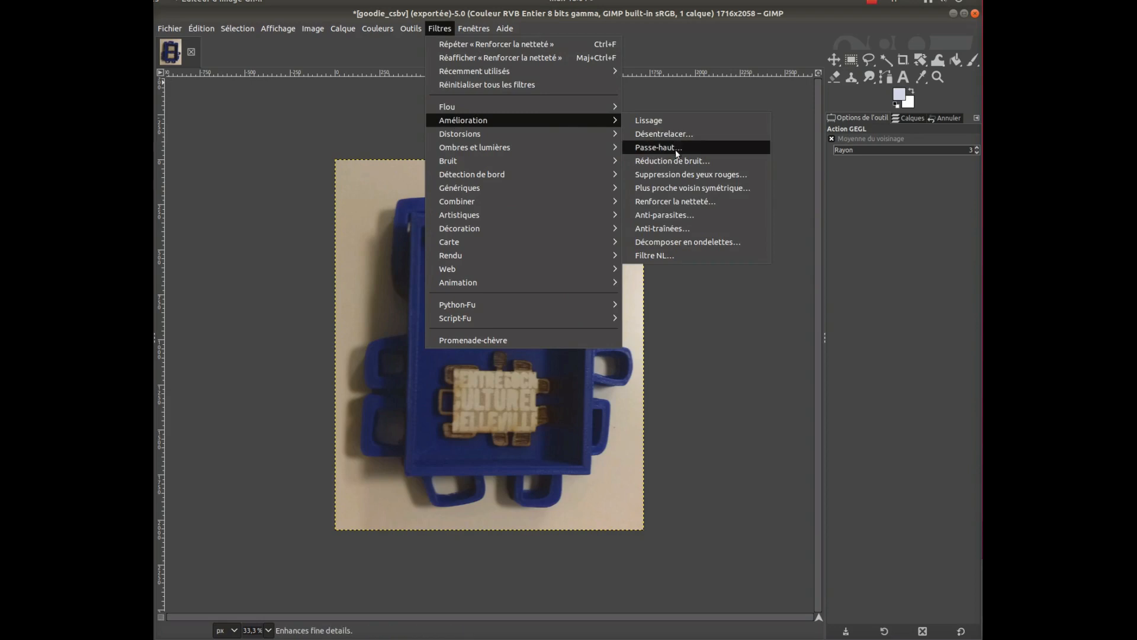
click(667, 202)
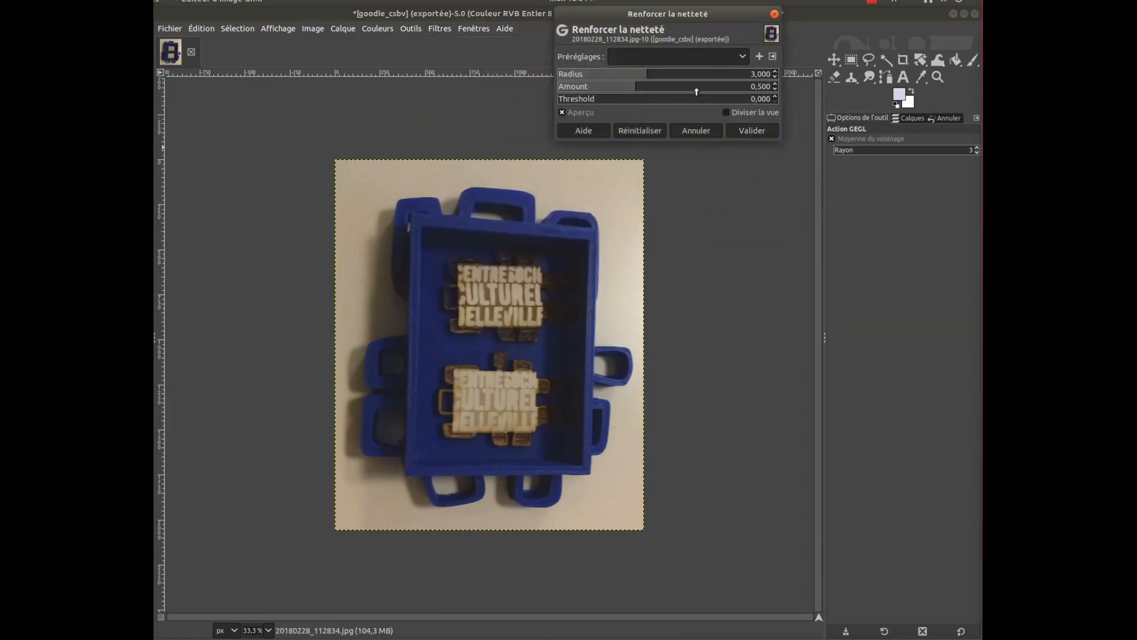
click(754, 133)
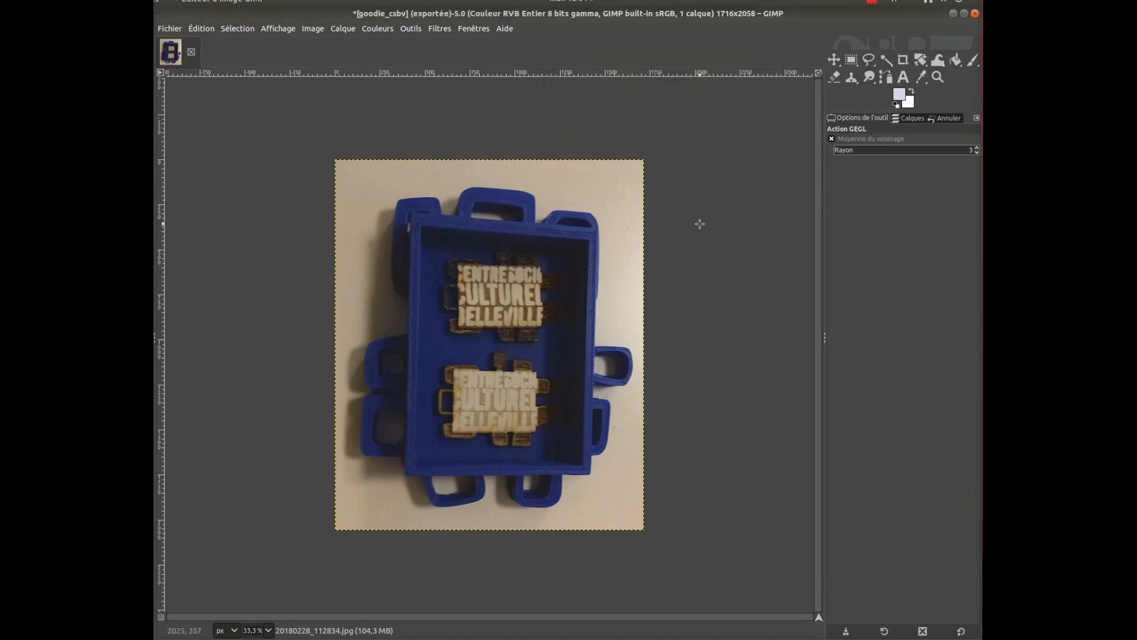
Export the sharpened photo again to goodie_csbv.jpg and quit GIMP, discarding the unsaved modifications
click(171, 30)
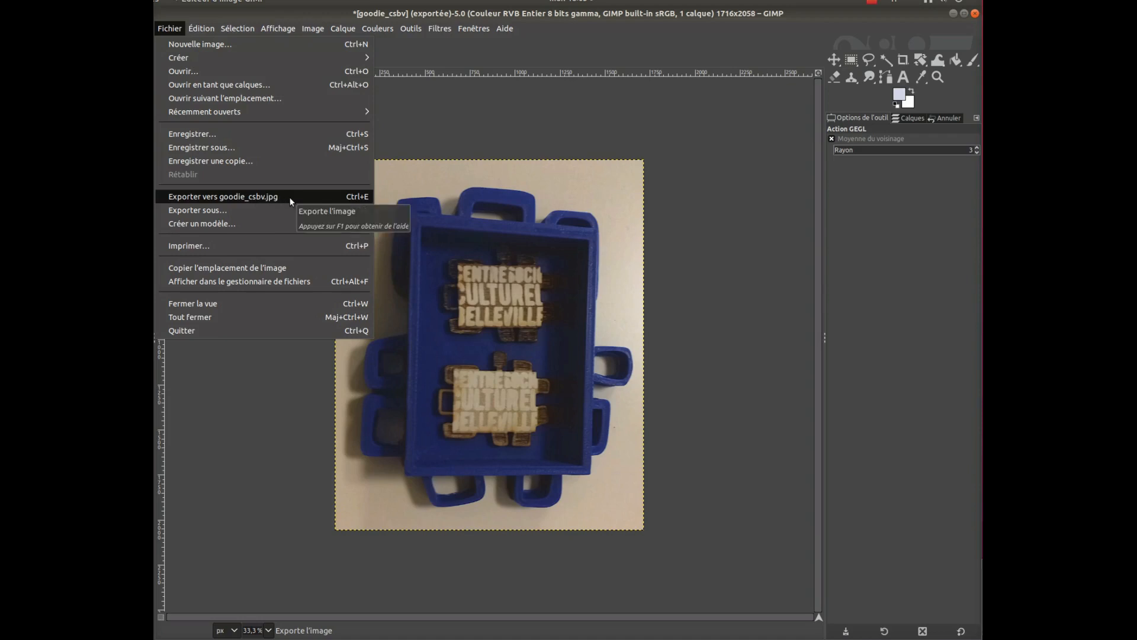
click(242, 201)
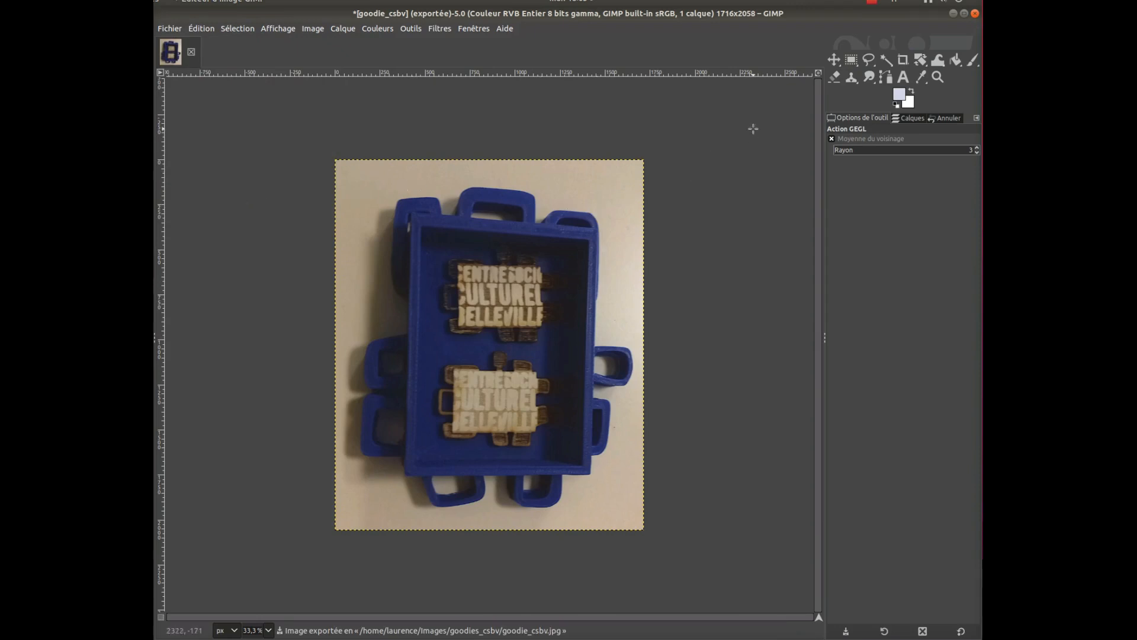
click(175, 32)
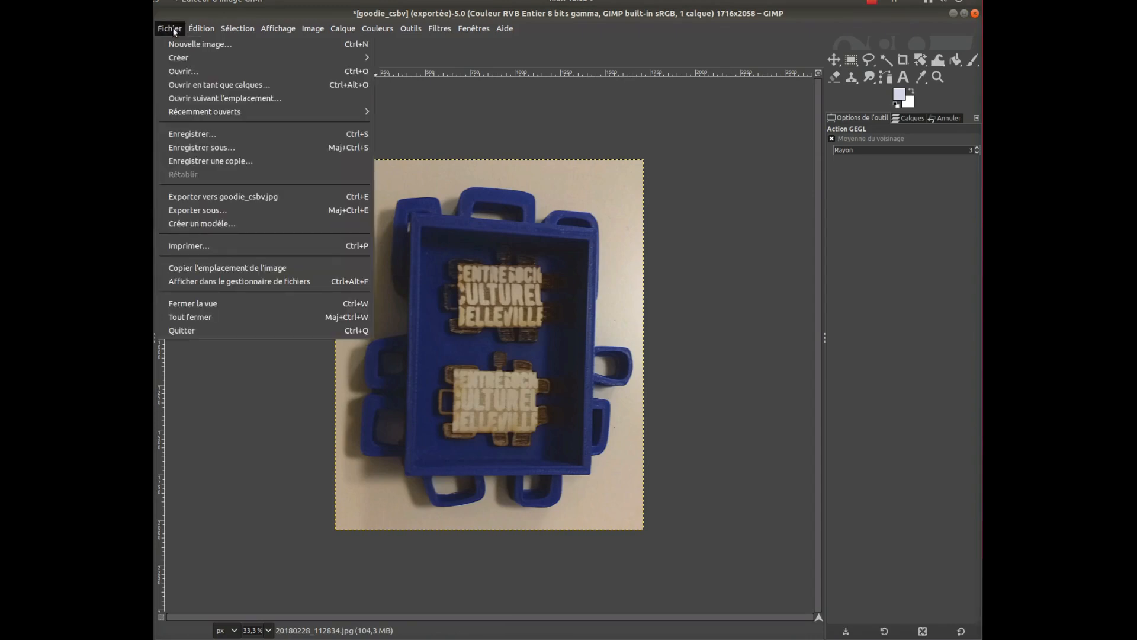
click(198, 330)
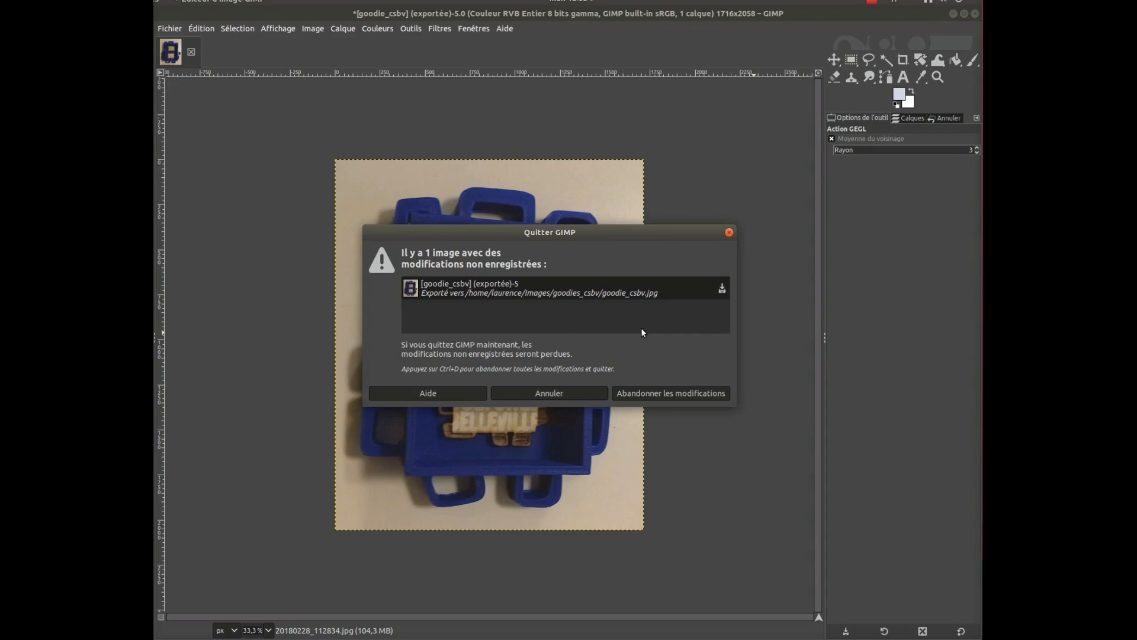
click(674, 394)
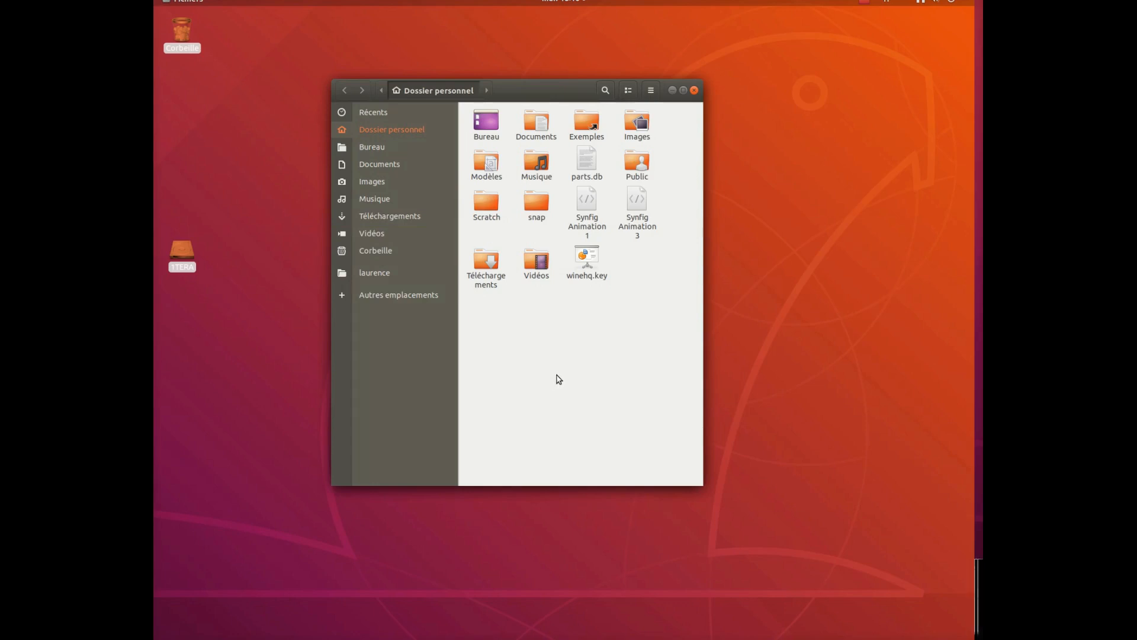
Open the original photo 20180228_112834.jpg from the goodies_csbv folder inside Images
click(385, 185)
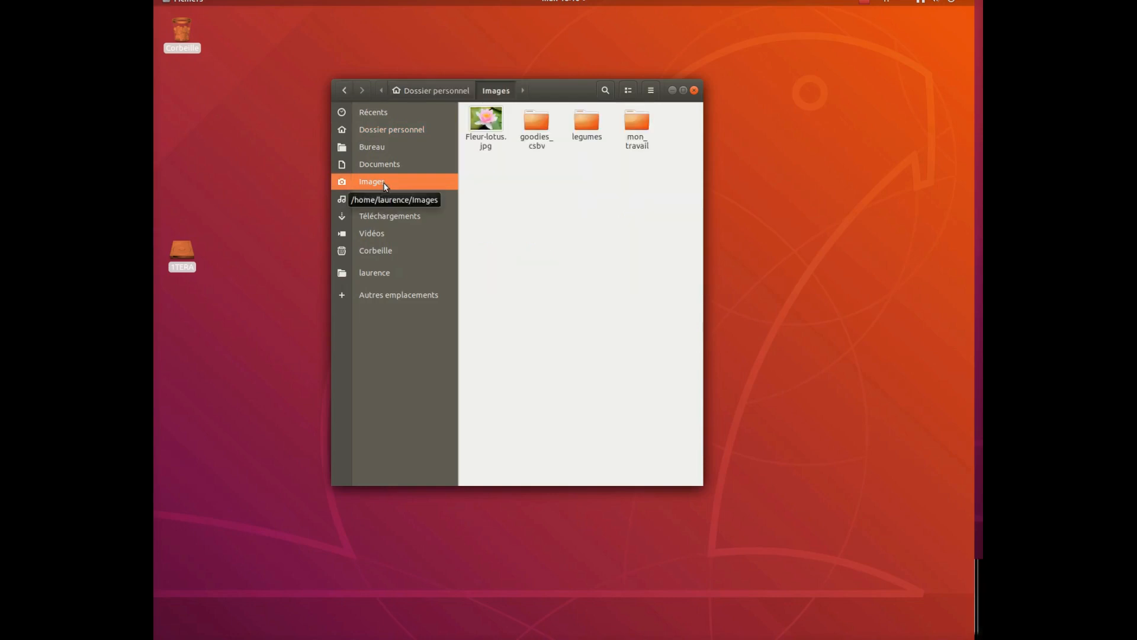
double_click(539, 129)
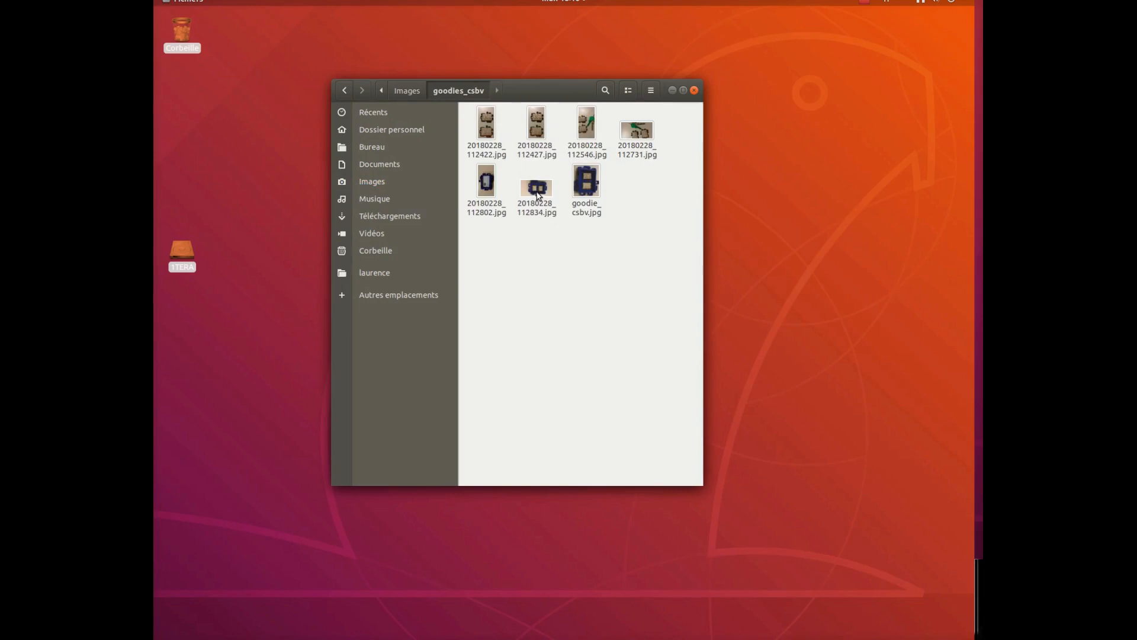
click(538, 195)
double_click(539, 195)
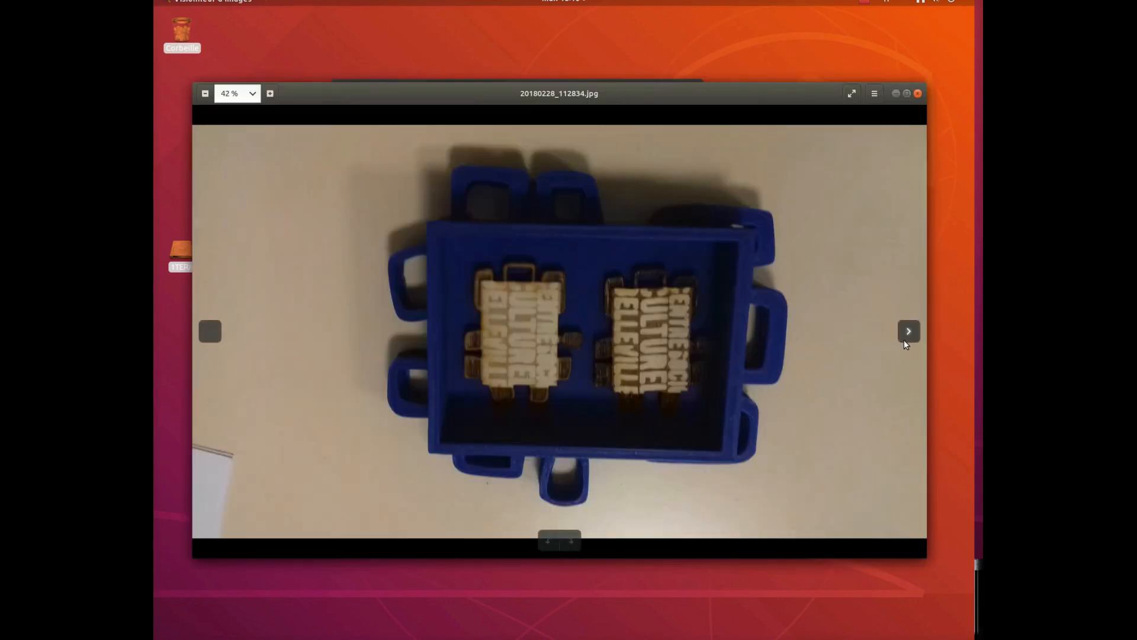
Compare the original photo with the retouched goodie_csbv.jpg in the image viewer, then close the viewer
click(909, 332)
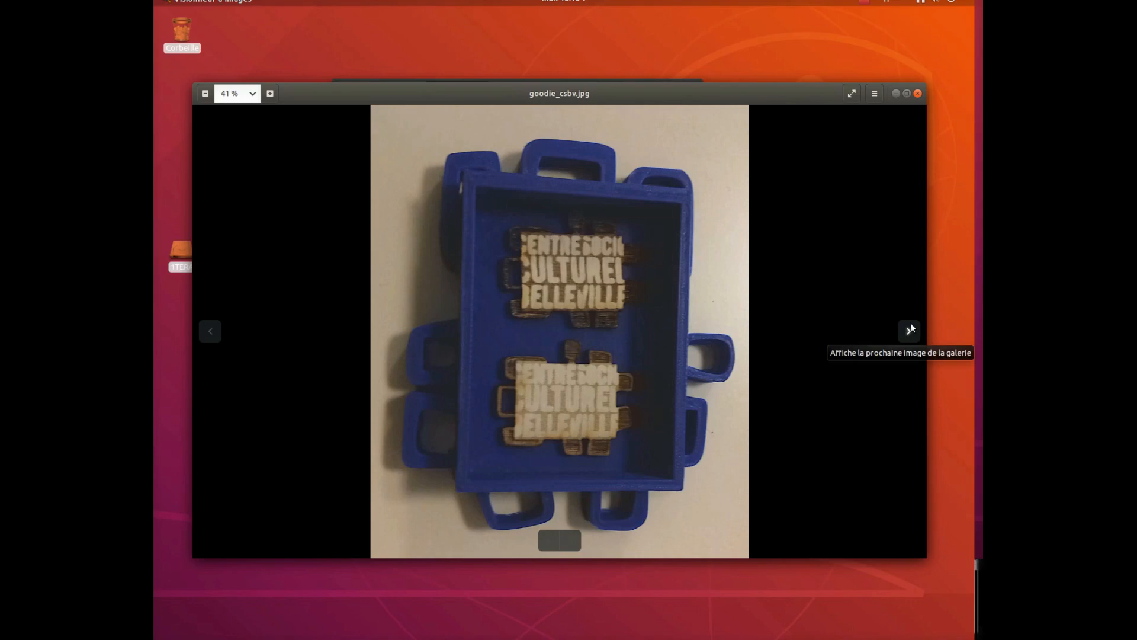
click(210, 333)
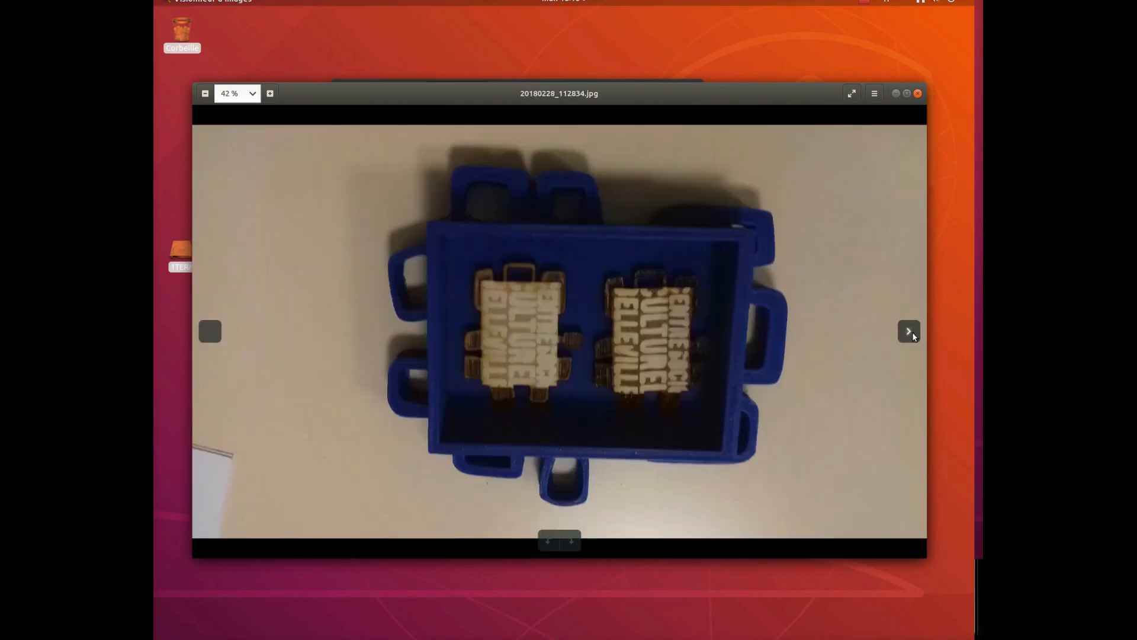
click(913, 334)
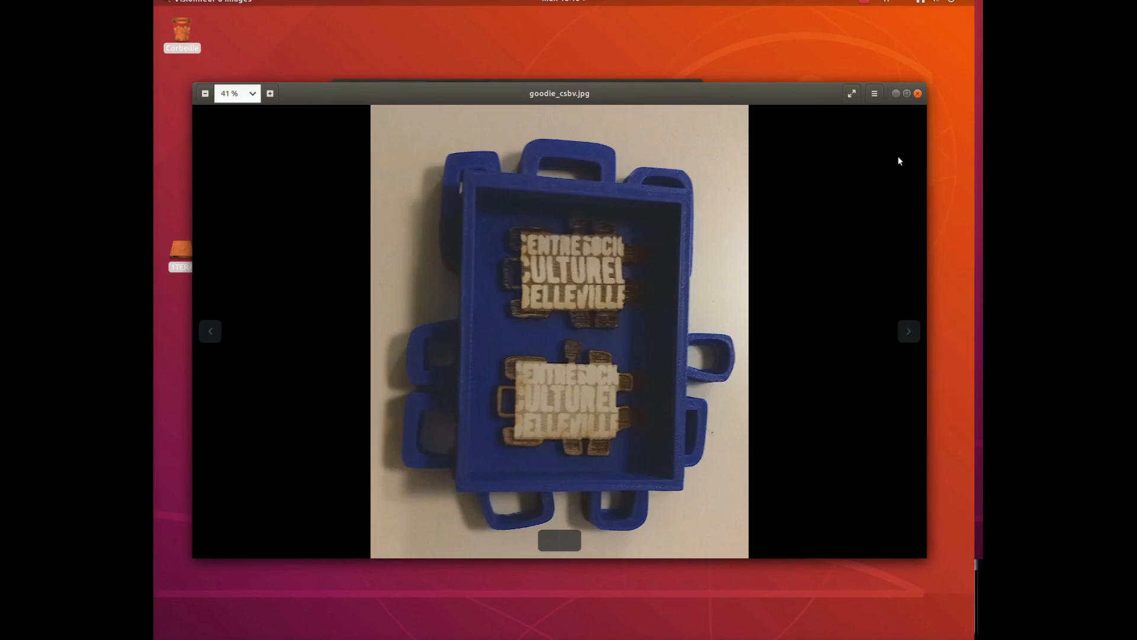
click(917, 94)
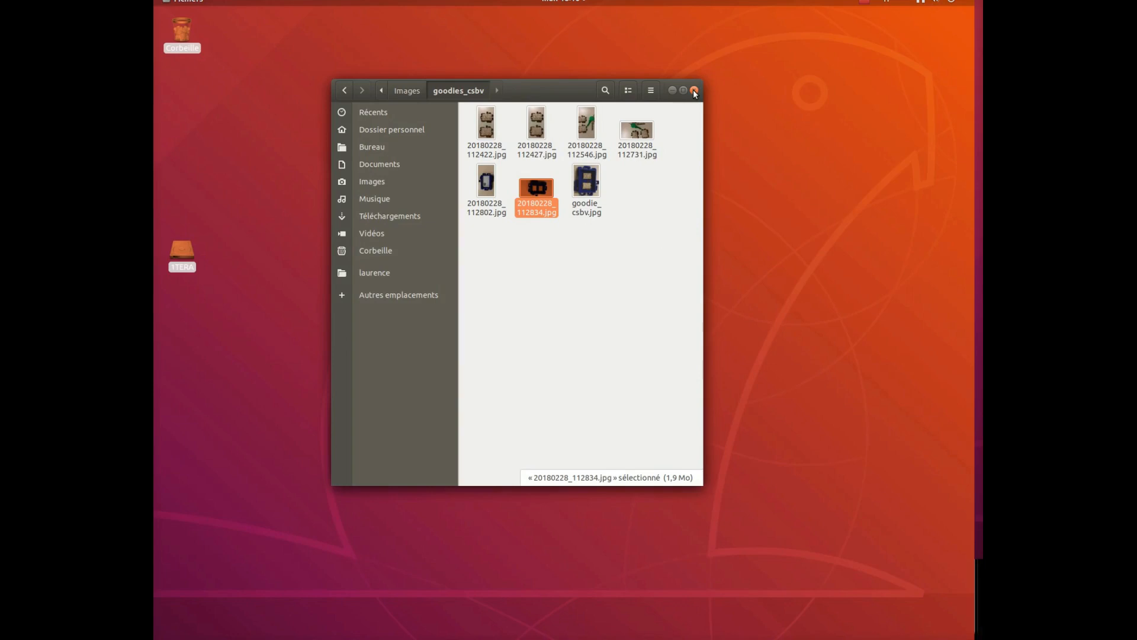